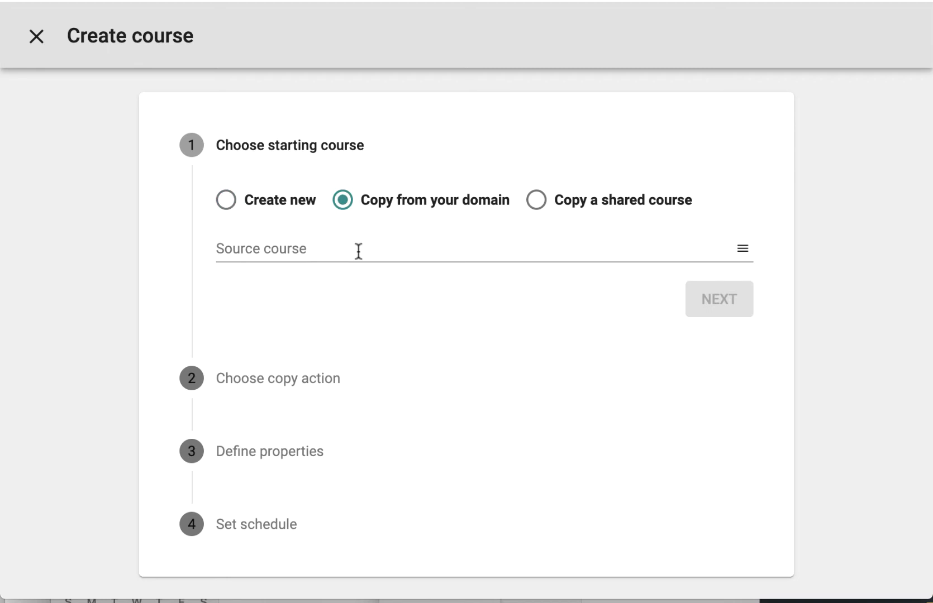
# Use M Science from your domain as the source course and accept the Updates (Derivative Child Copy) action.
pyautogui.click(358, 251)
pyautogui.write('m')
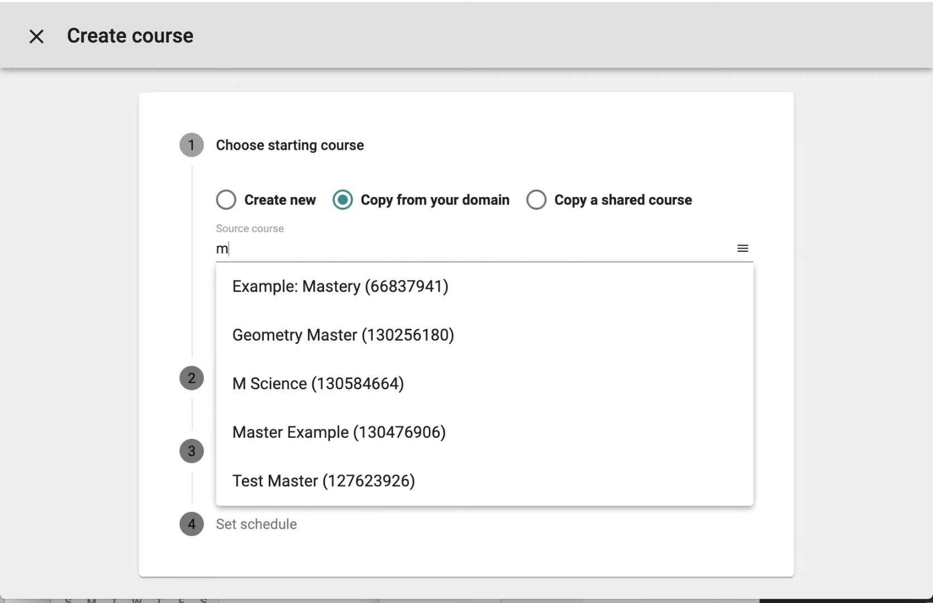
pyautogui.click(745, 253)
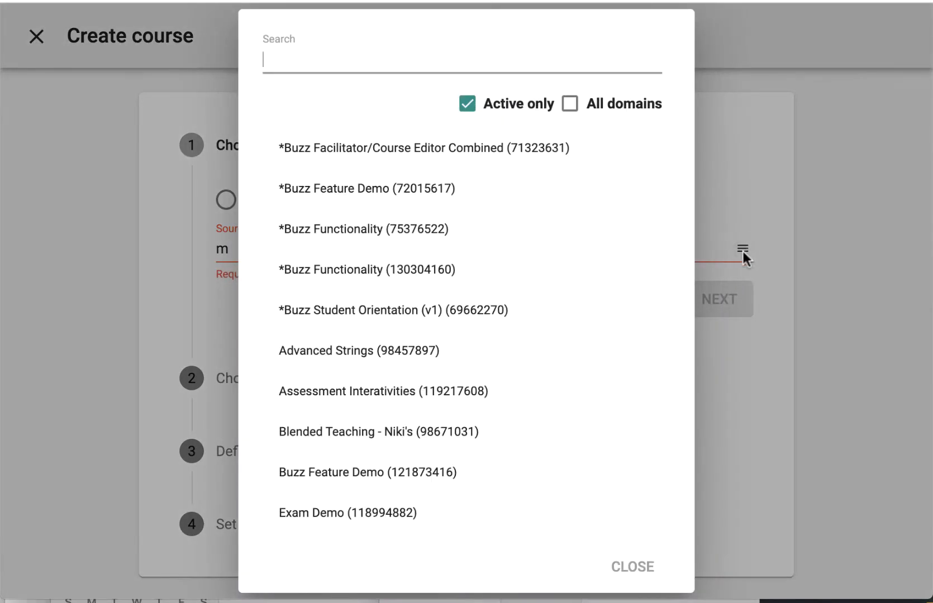
pyautogui.click(744, 255)
pyautogui.click(319, 389)
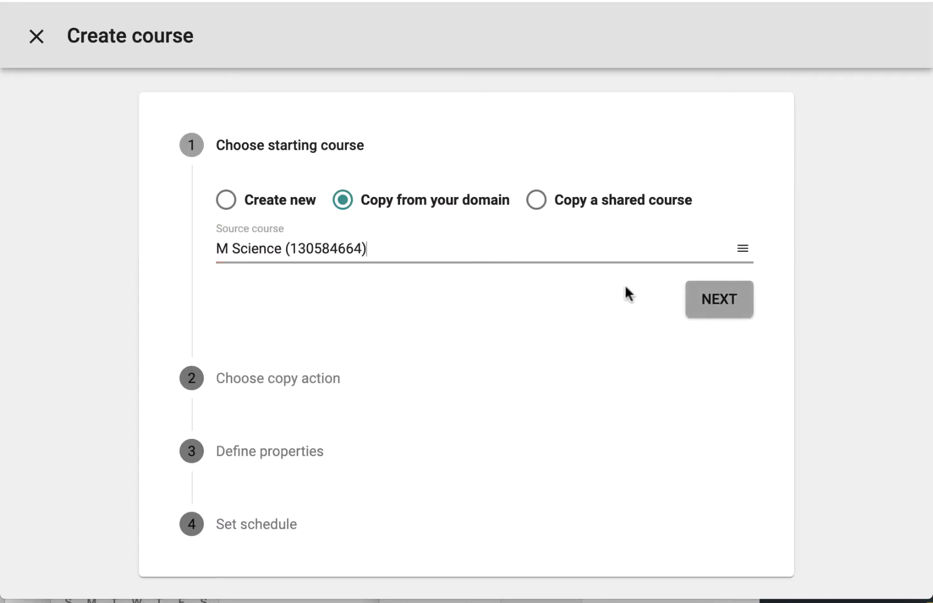
pyautogui.click(700, 305)
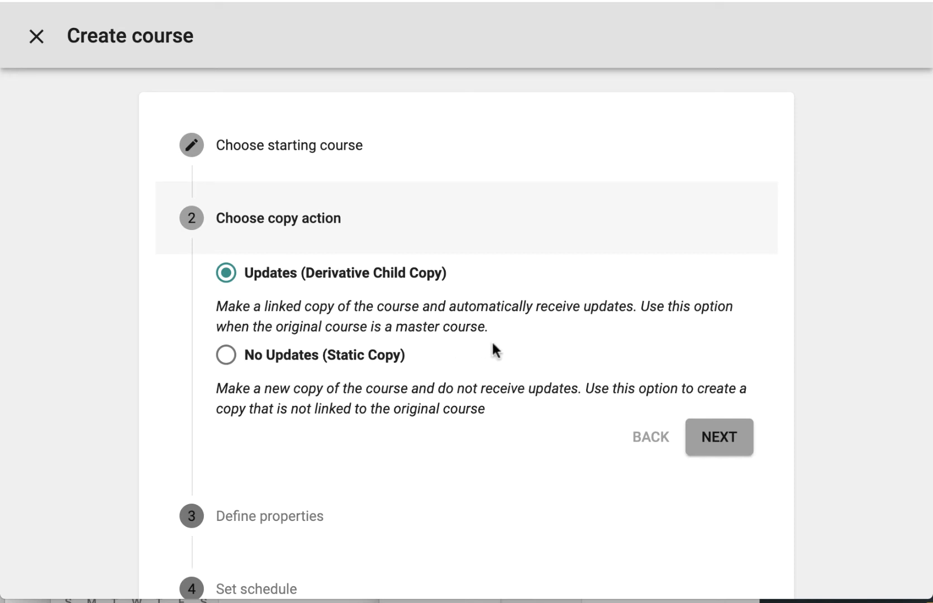
pyautogui.click(708, 441)
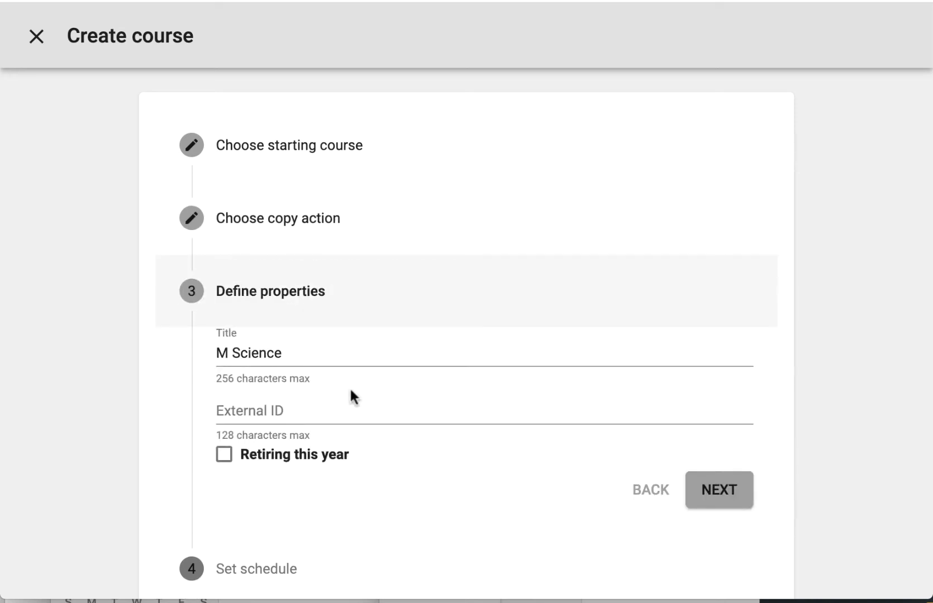
# Title the new course "Science - Section 1", leave its external ID blank, and continue to the schedule settings.
pyautogui.click(232, 352)
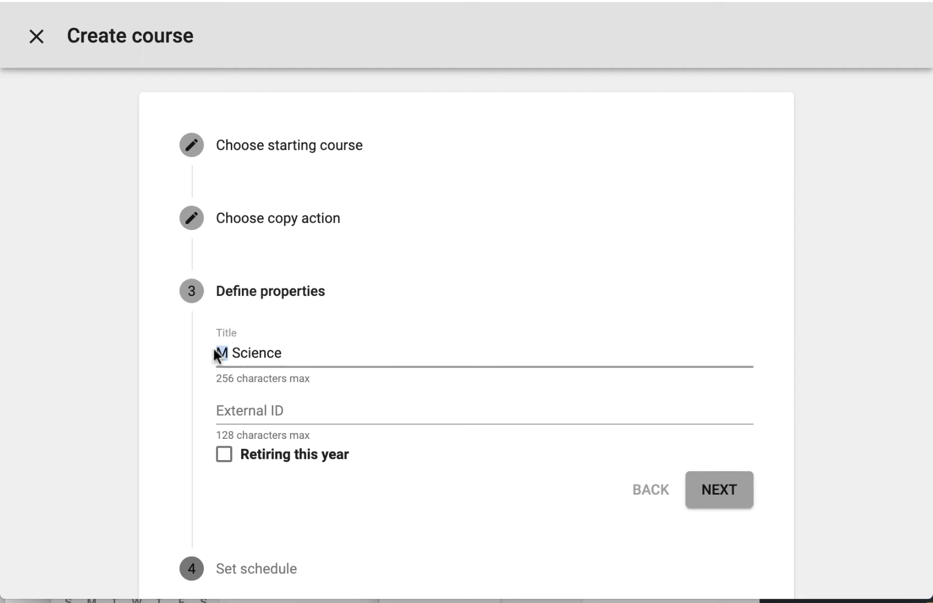
pyautogui.press('BackSpace')
pyautogui.press('BackSpace')
pyautogui.press('Delete')
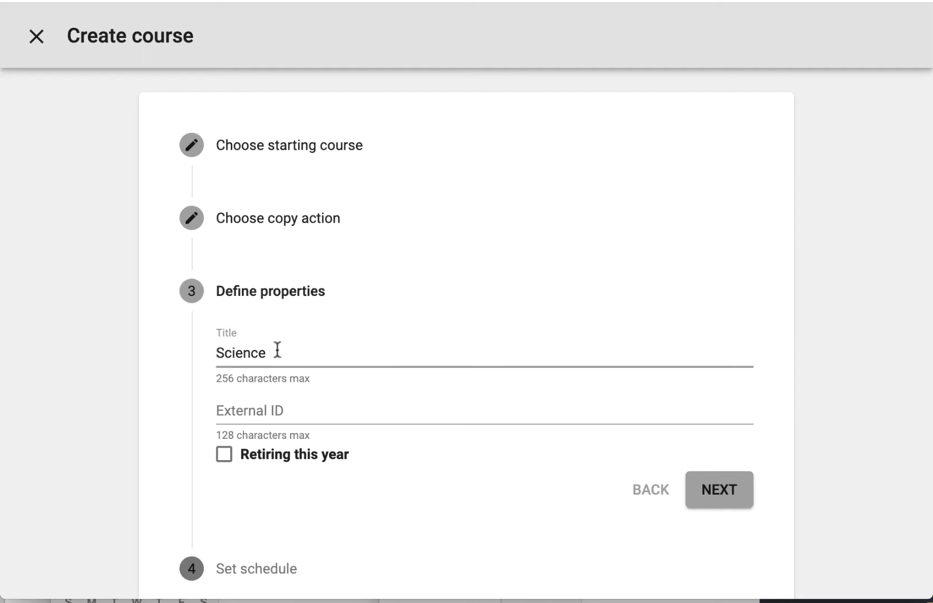
pyautogui.click(304, 353)
pyautogui.write('- Section 1')
pyautogui.click(242, 416)
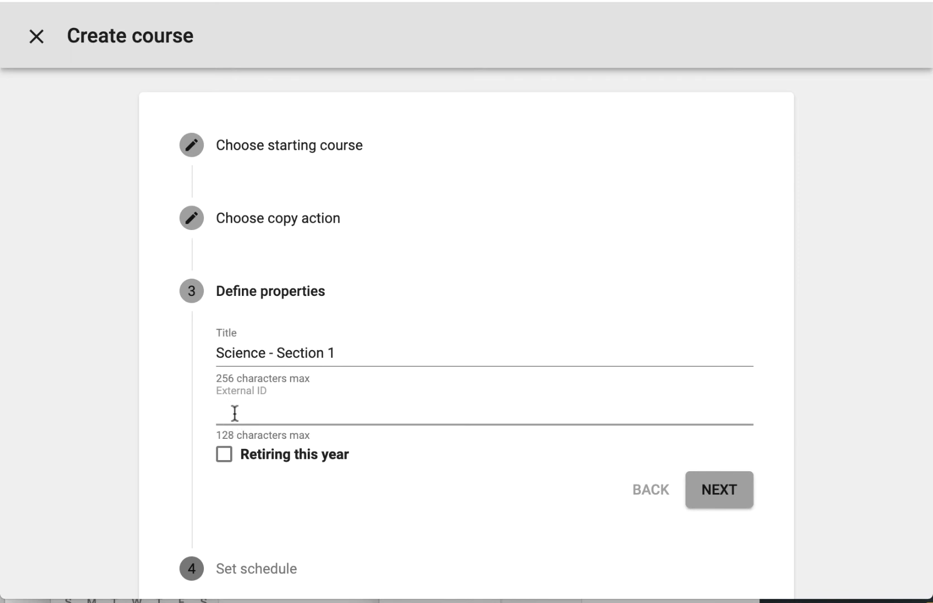
pyautogui.click(731, 499)
# Set the term to "Semester 1" and create the course with the default date range.
pyautogui.scroll(-5, 519, 432)
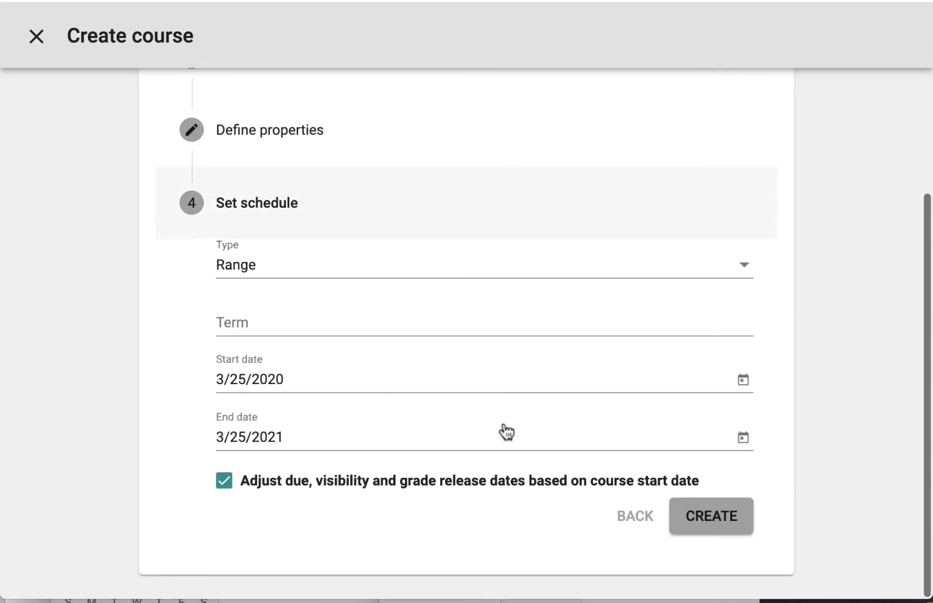
pyautogui.click(257, 325)
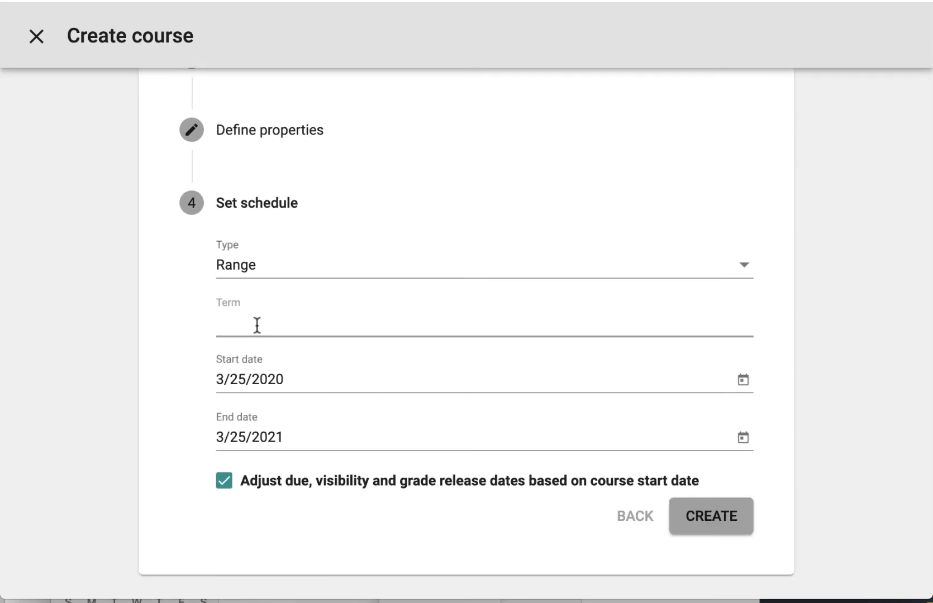
pyautogui.write('Semester 1')
pyautogui.click(736, 513)
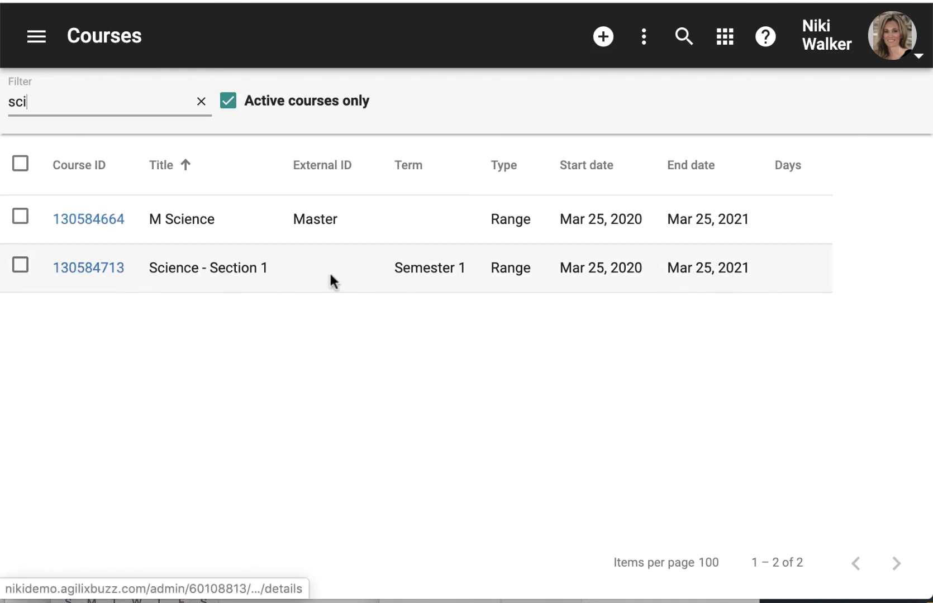
# Open the details of Science - Section 1 and examine its master course information.
pyautogui.click(99, 271)
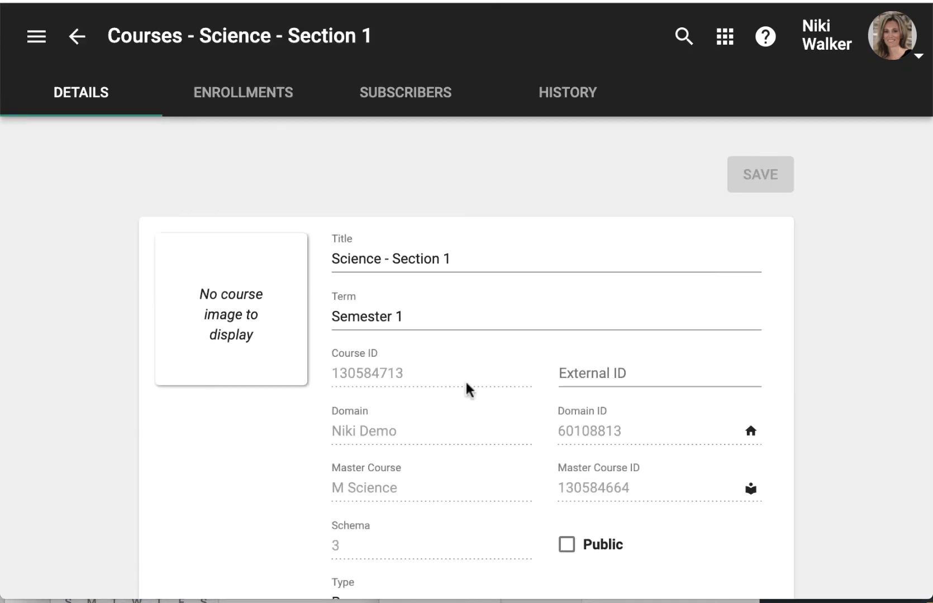
pyautogui.scroll(-3, 465, 379)
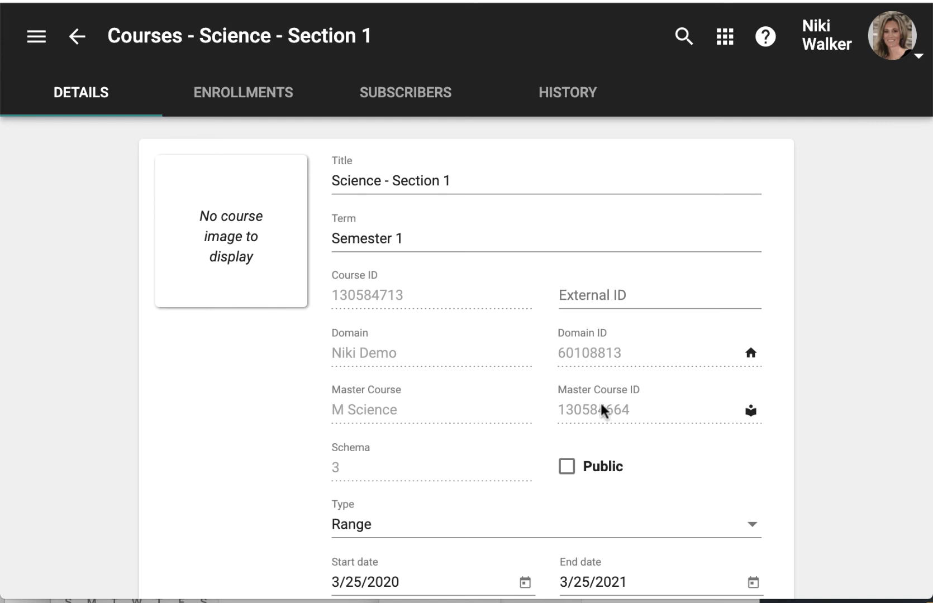
pyautogui.scroll(1, 489, 474)
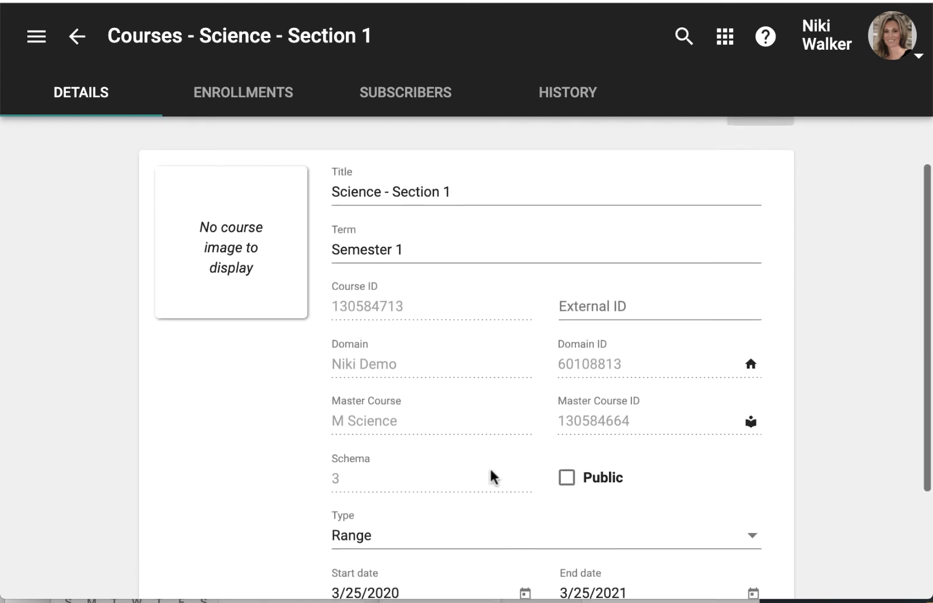
pyautogui.scroll(2, 490, 477)
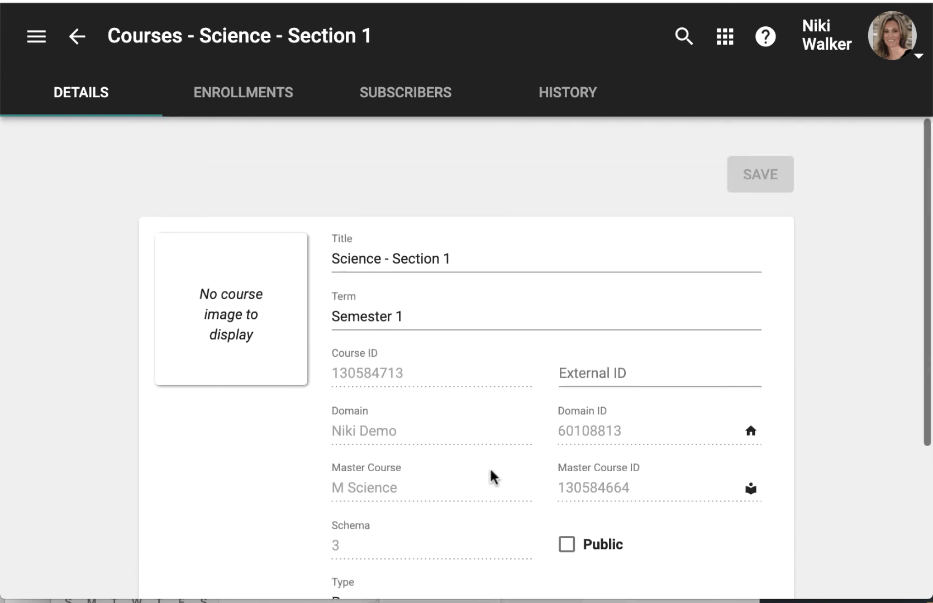
pyautogui.click(240, 115)
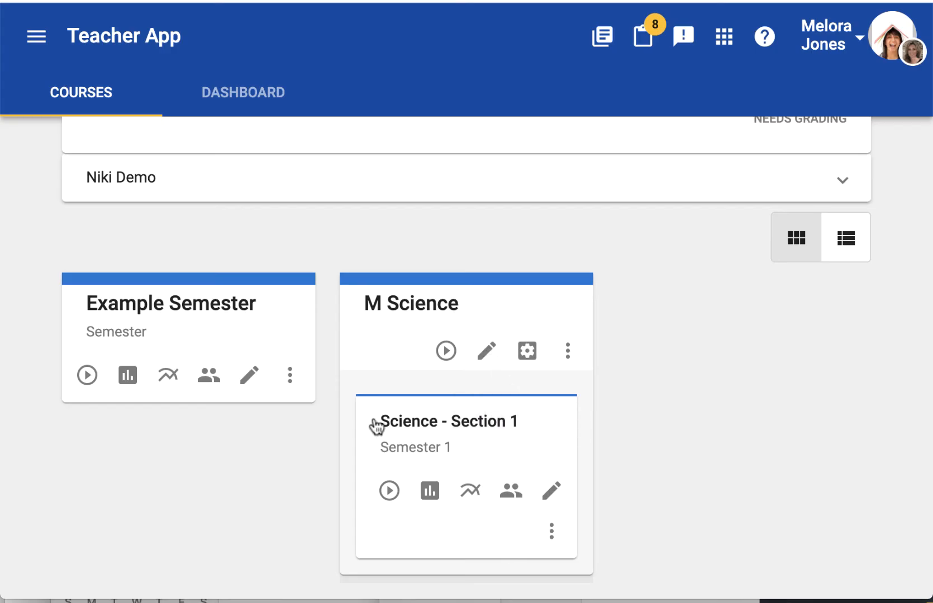
# Open the first Example Assignment of Science - Section 1 for editing, applying edits only to the current course.
pyautogui.click(552, 493)
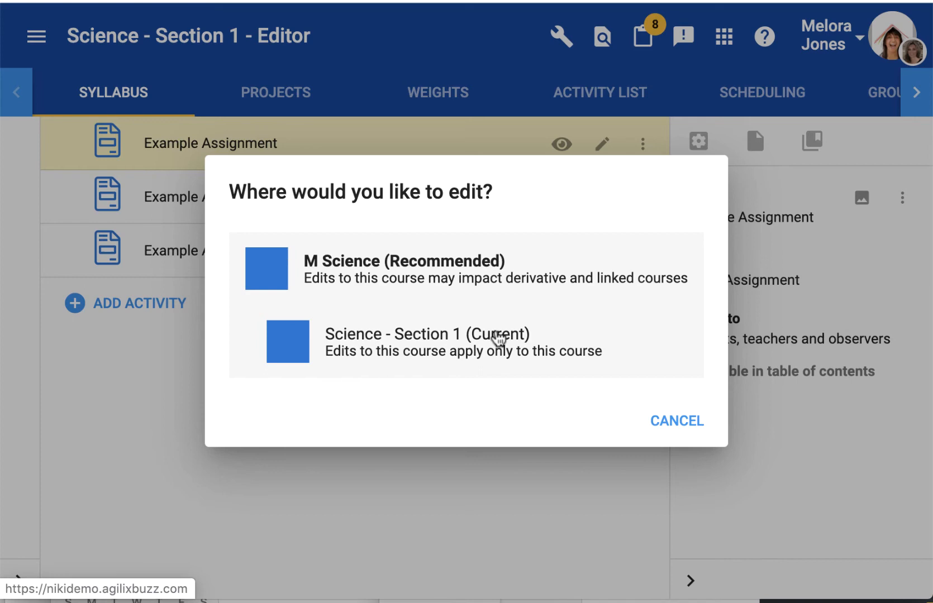
pyautogui.click(495, 336)
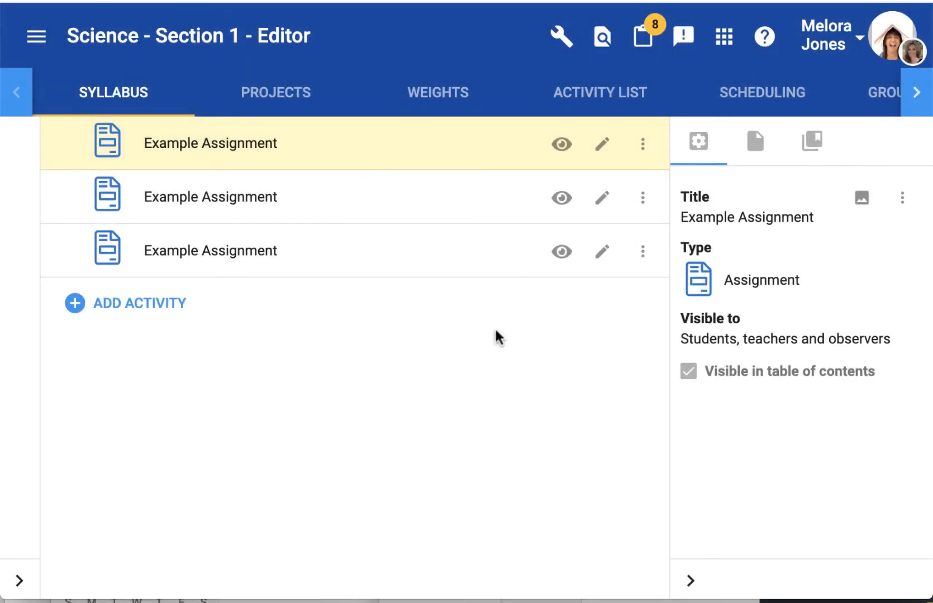
pyautogui.click(608, 144)
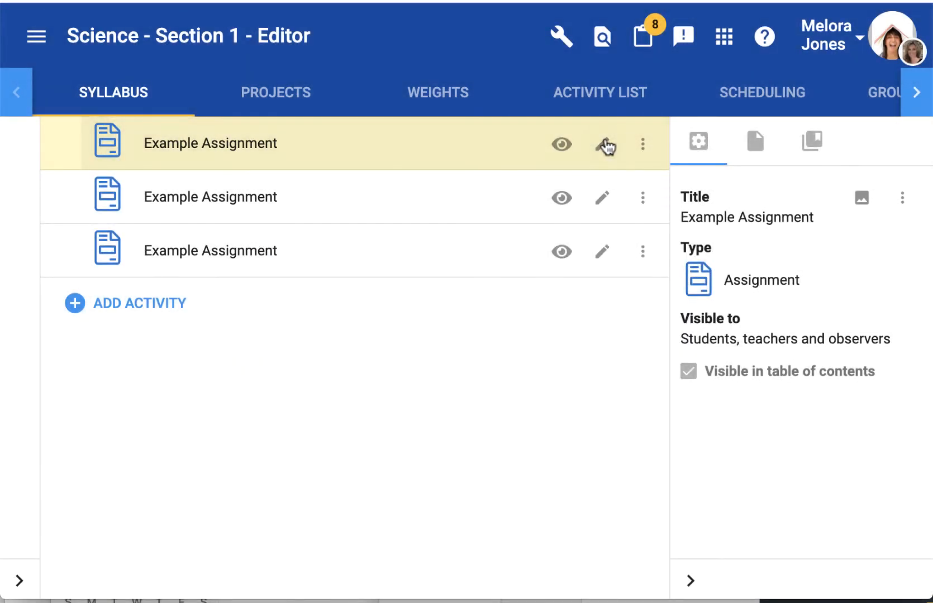
# Add the line "Changes for semester 1 students." below the existing instructions and save the assignment.
pyautogui.scroll(-5, 285, 417)
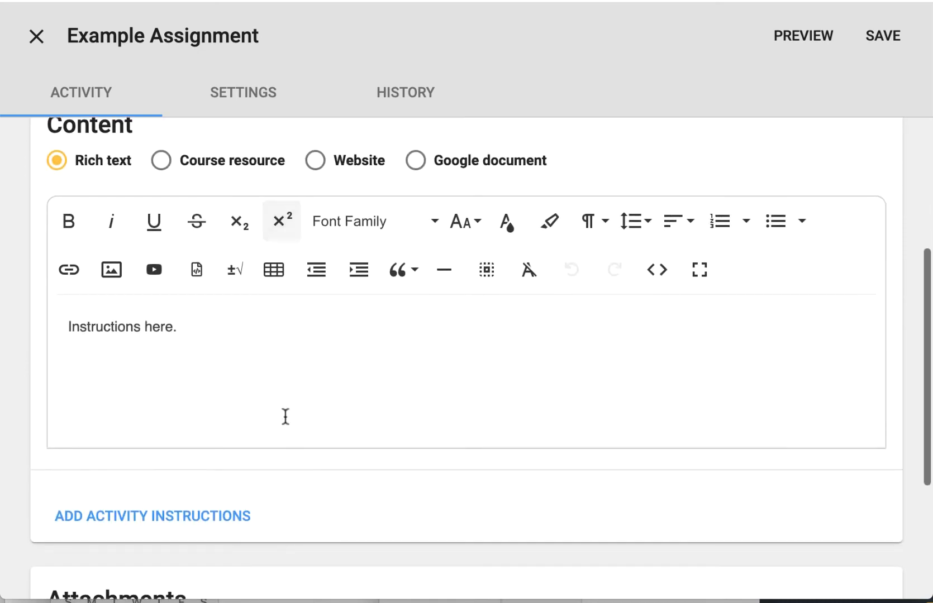
pyautogui.click(257, 330)
pyautogui.press('Return')
pyautogui.write('Chang')
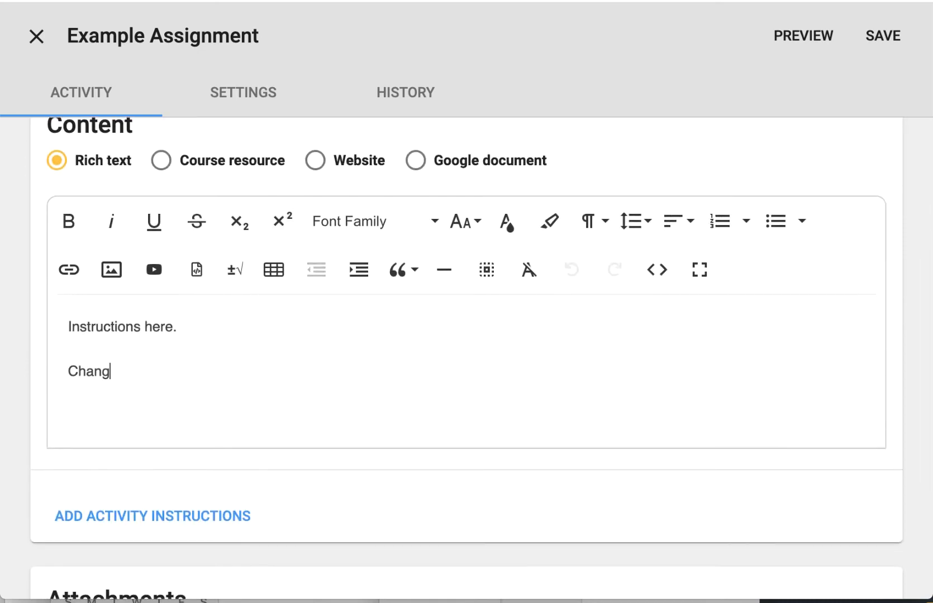
pyautogui.write('es for sem')
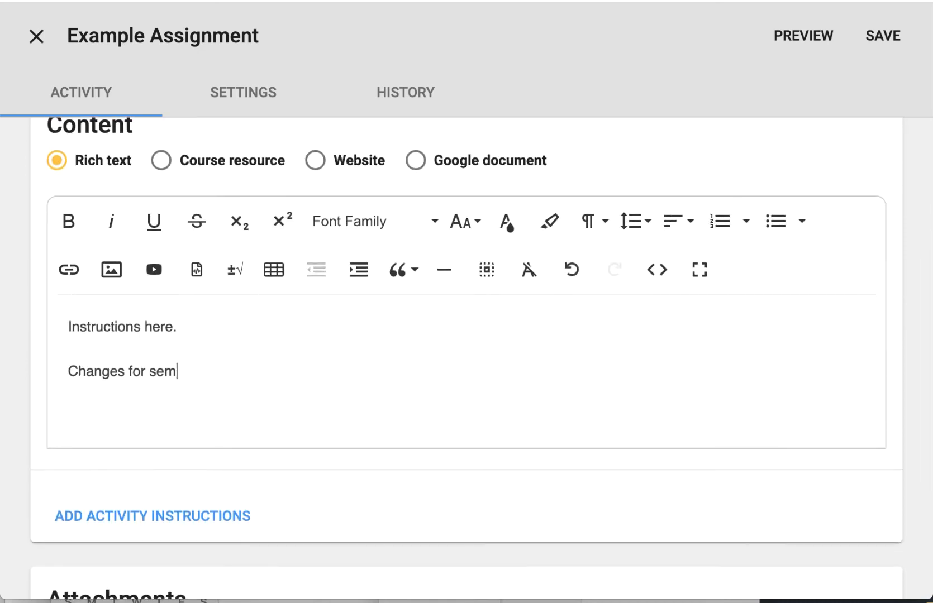
pyautogui.write('ester 1 students.')
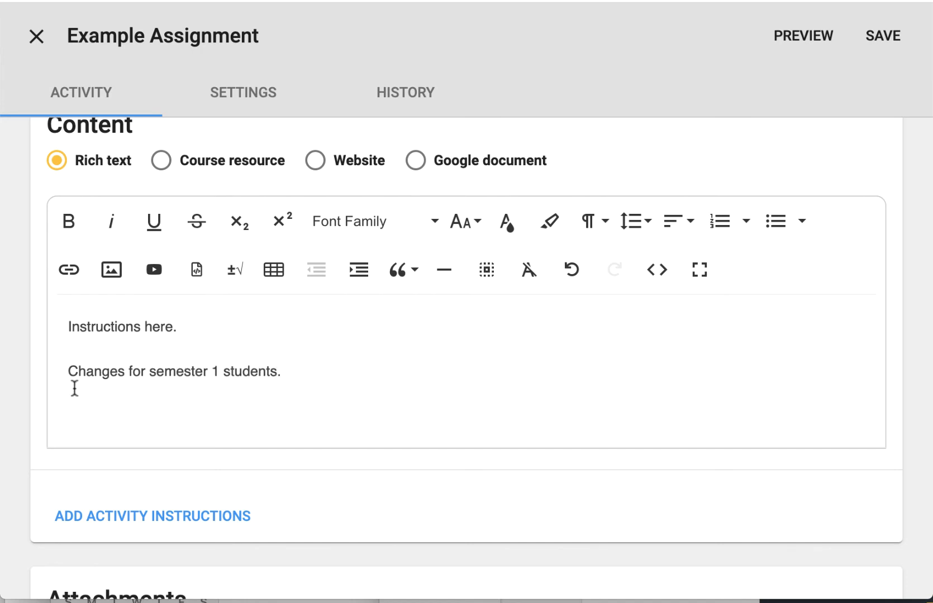
pyautogui.moveTo(67, 371); pyautogui.dragTo(283, 369)
pyautogui.click(296, 371)
pyautogui.click(885, 54)
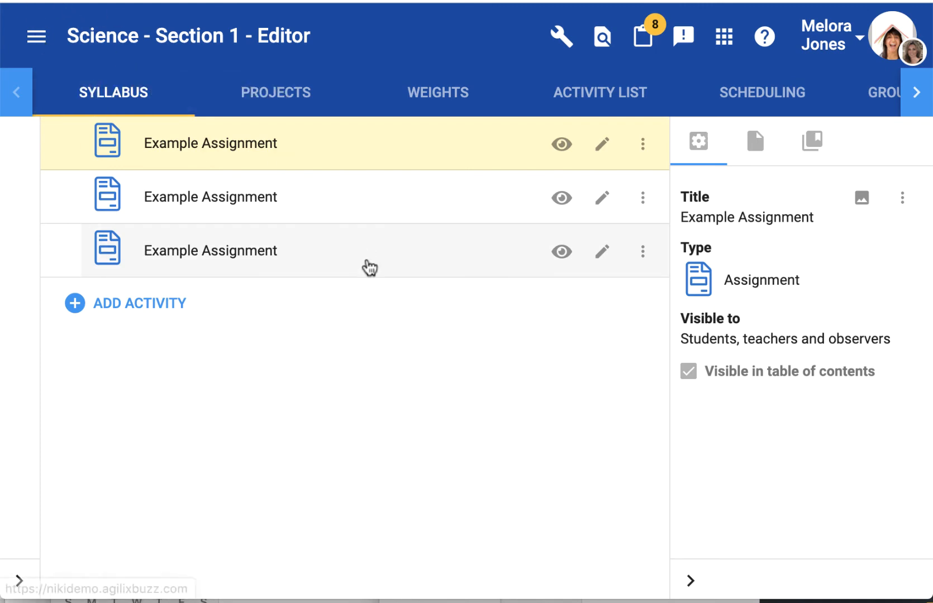
# Return to the teacher's course list and open the M Science master course in the editor.
pyautogui.click(36, 36)
pyautogui.click(29, 88)
pyautogui.scroll(-2, 558, 263)
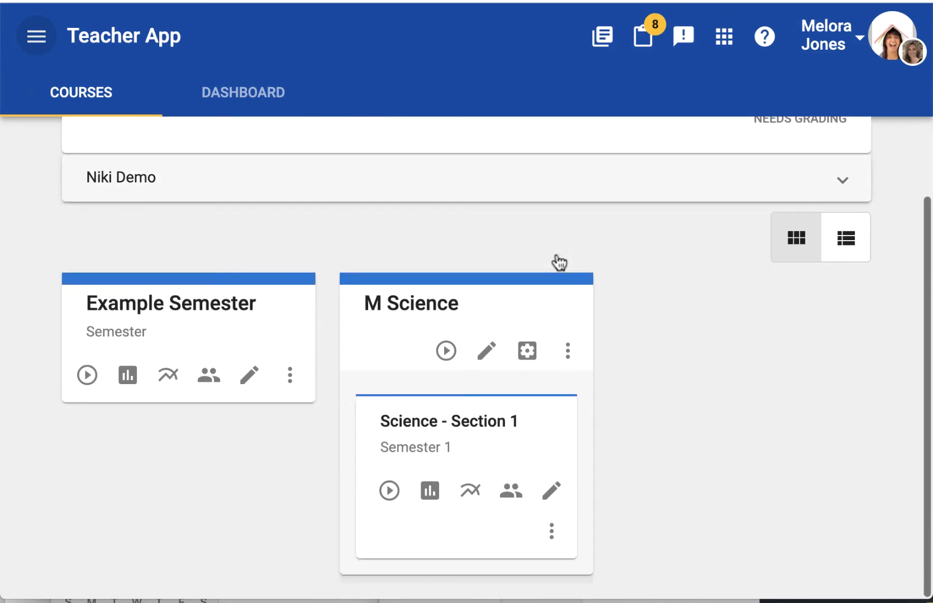
pyautogui.click(492, 352)
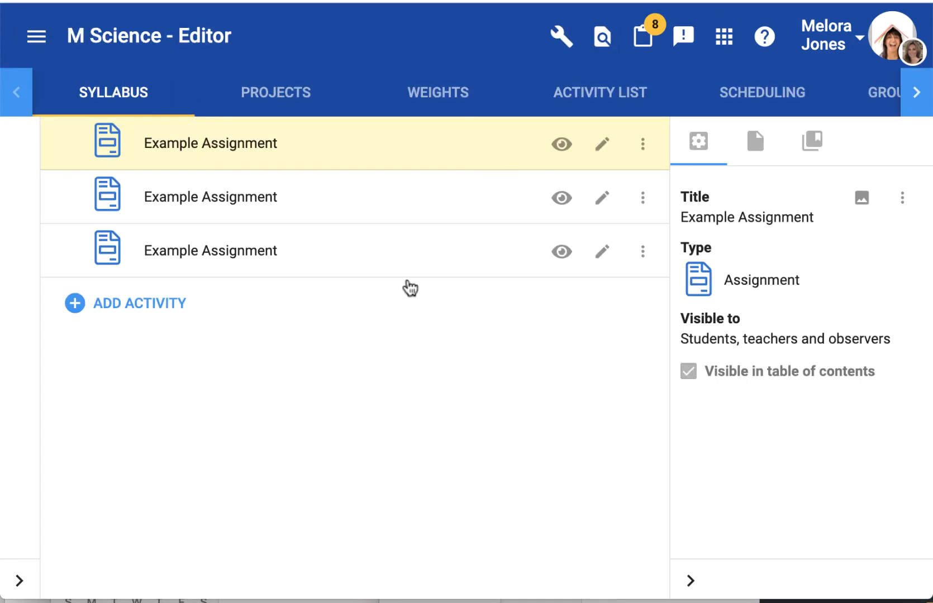
# Examine the content of the third Example Assignment in M Science and close it without editing.
pyautogui.click(615, 254)
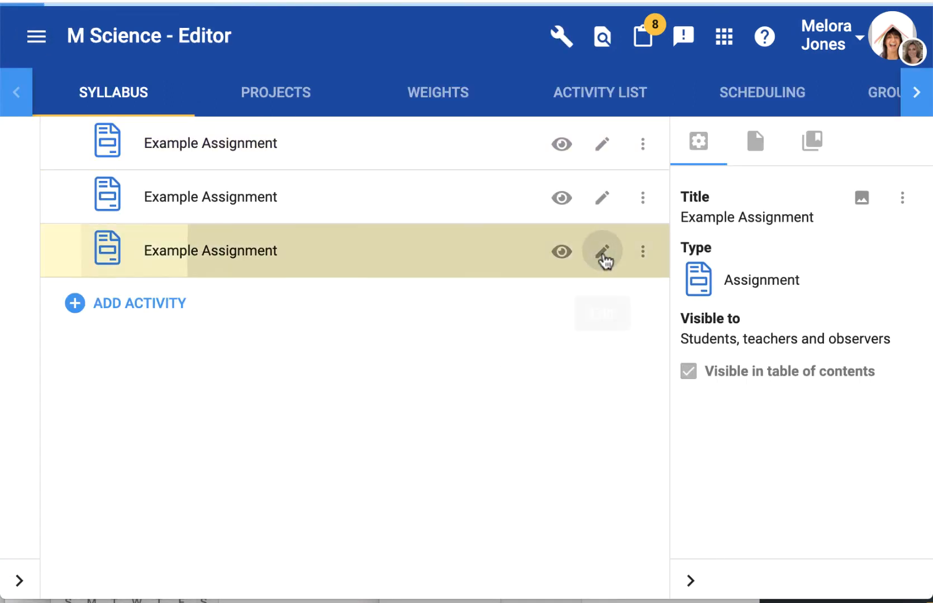
pyautogui.scroll(-4, 448, 438)
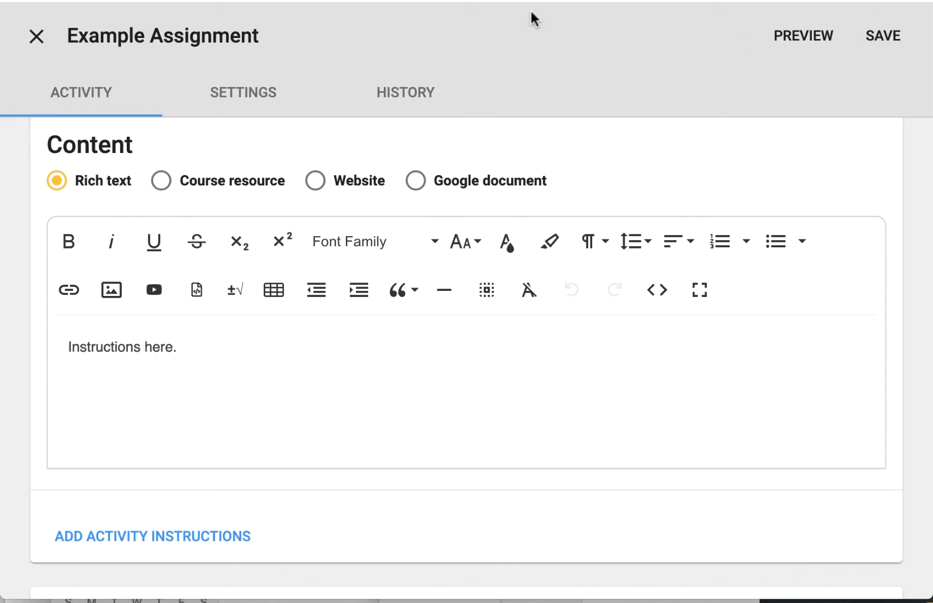
pyautogui.click(37, 38)
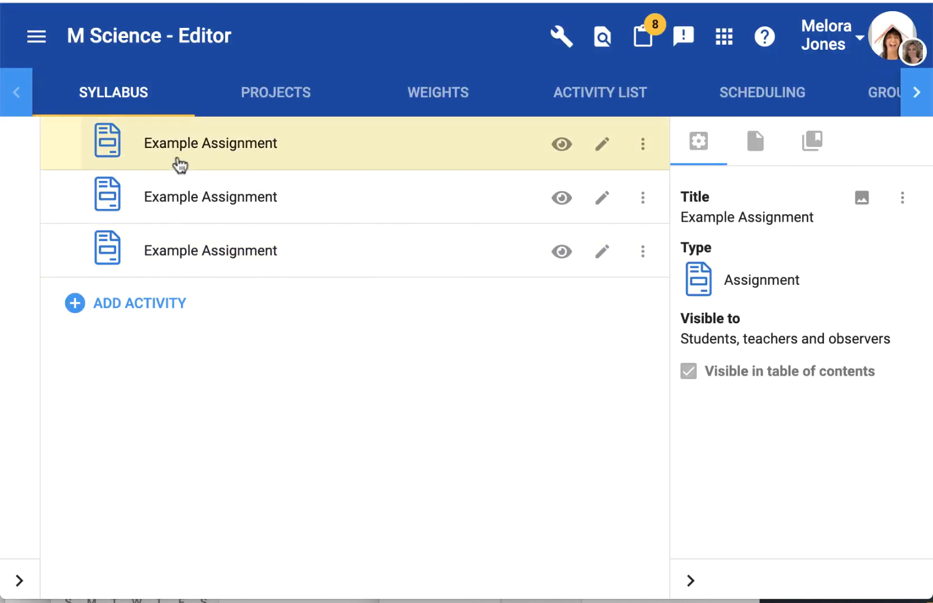
# Rename the first M Science assignment to "Example Assignment (inherited down)".
pyautogui.click(604, 147)
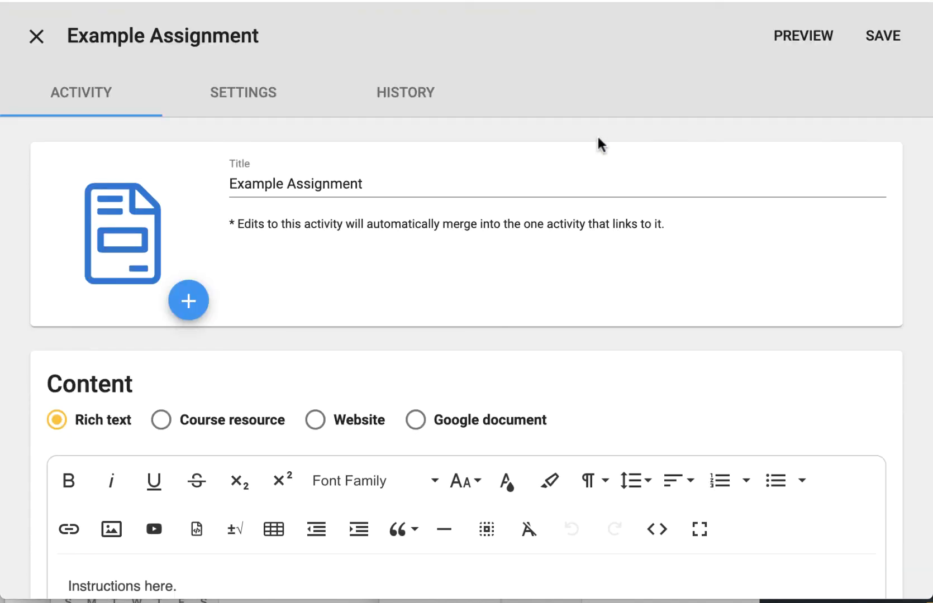
pyautogui.scroll(-2, 358, 362)
pyautogui.write('(')
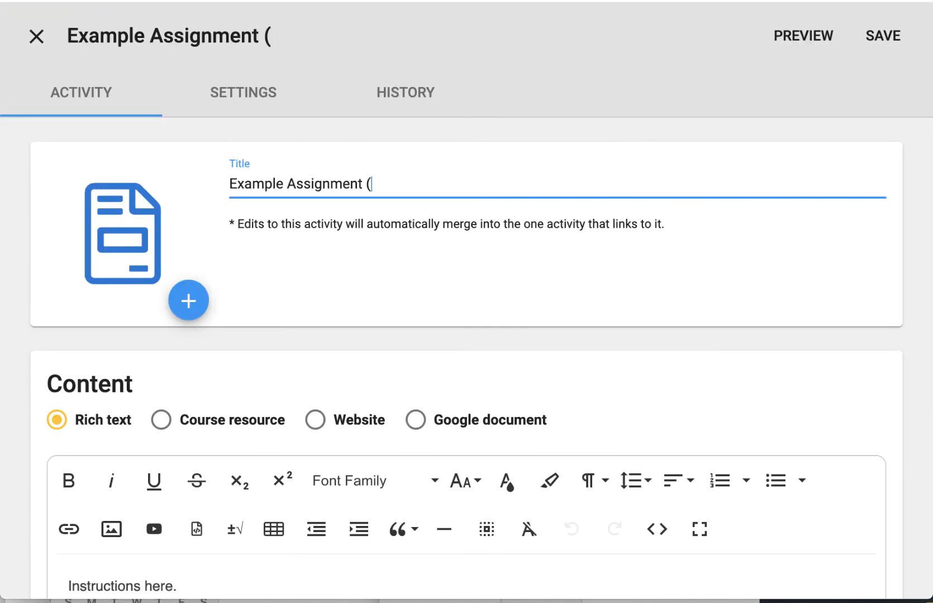
pyautogui.write('t')
pyautogui.press('BackSpace')
pyautogui.write('inherited down)')
# Append "Changes inherited from master." to the assignment's instructions and save it.
pyautogui.scroll(-5, 428, 346)
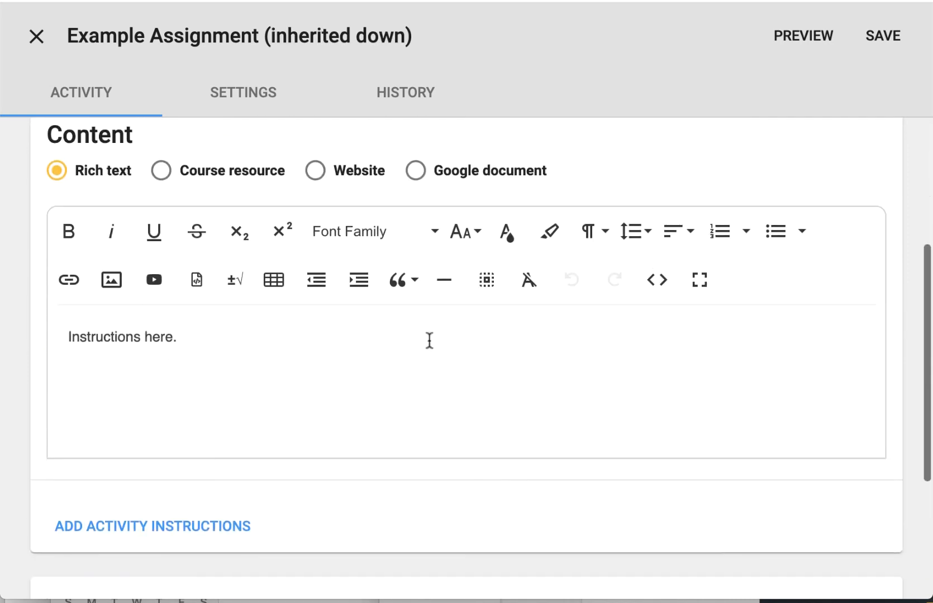
pyautogui.click(404, 335)
pyautogui.write('Changes inherited from master.')
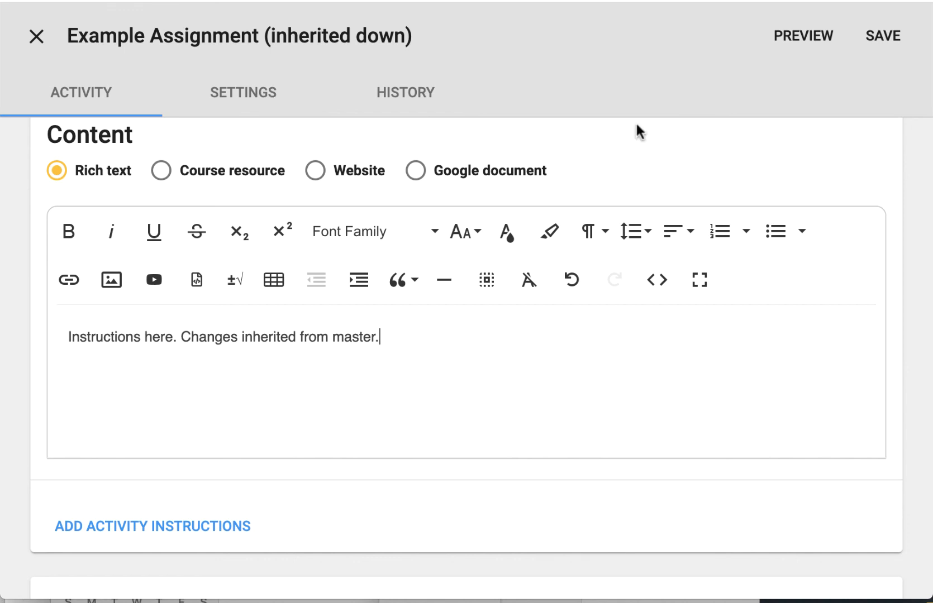
pyautogui.click(894, 50)
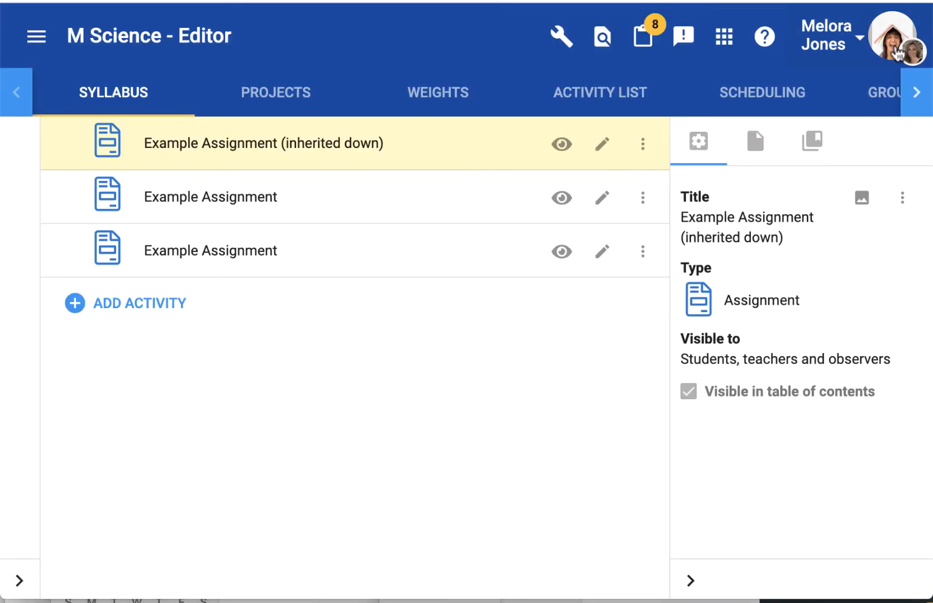
# Return to the teacher's course list and open Science - Section 1 in the editor, choosing to edit only the current course.
pyautogui.click(36, 36)
pyautogui.click(27, 93)
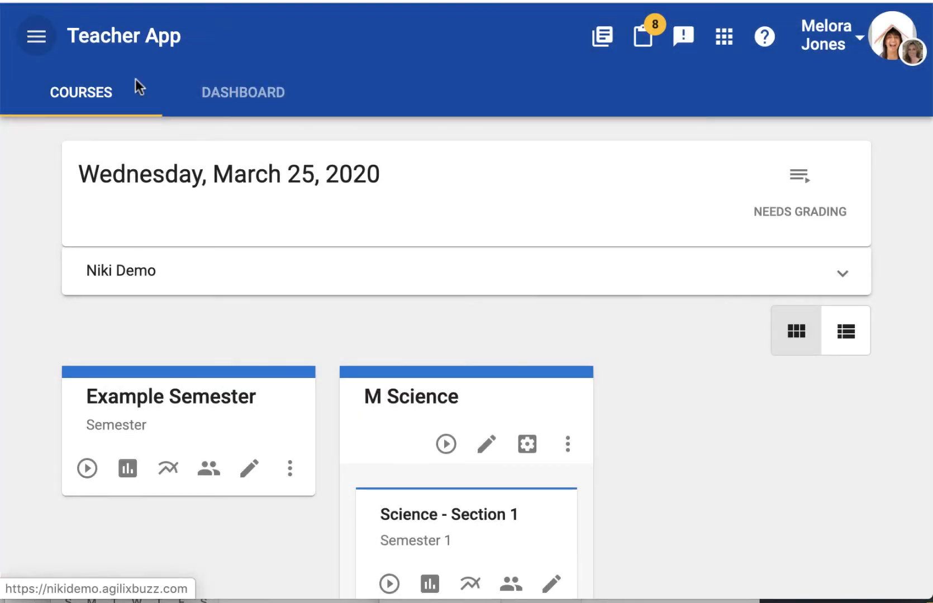
pyautogui.scroll(-3, 575, 325)
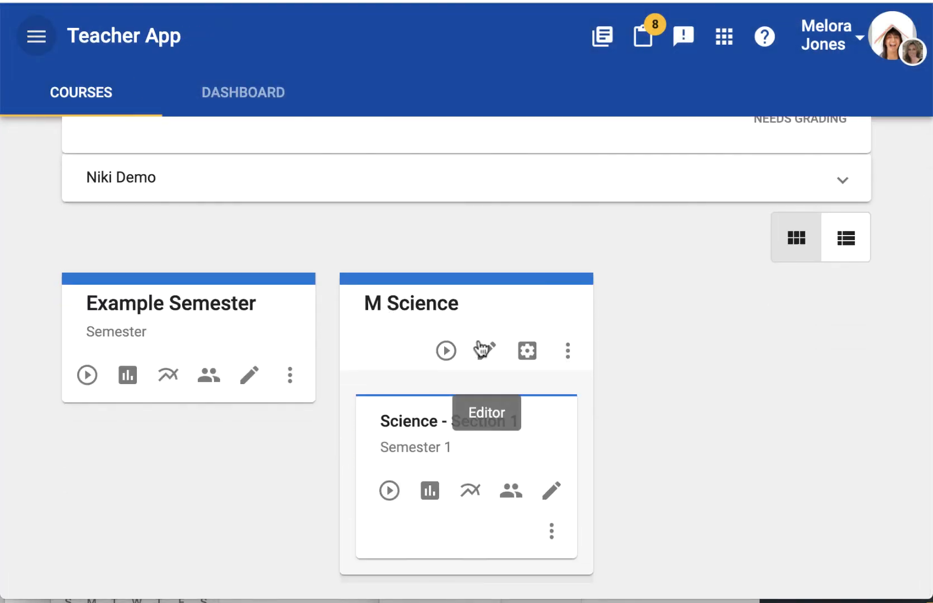
pyautogui.click(555, 495)
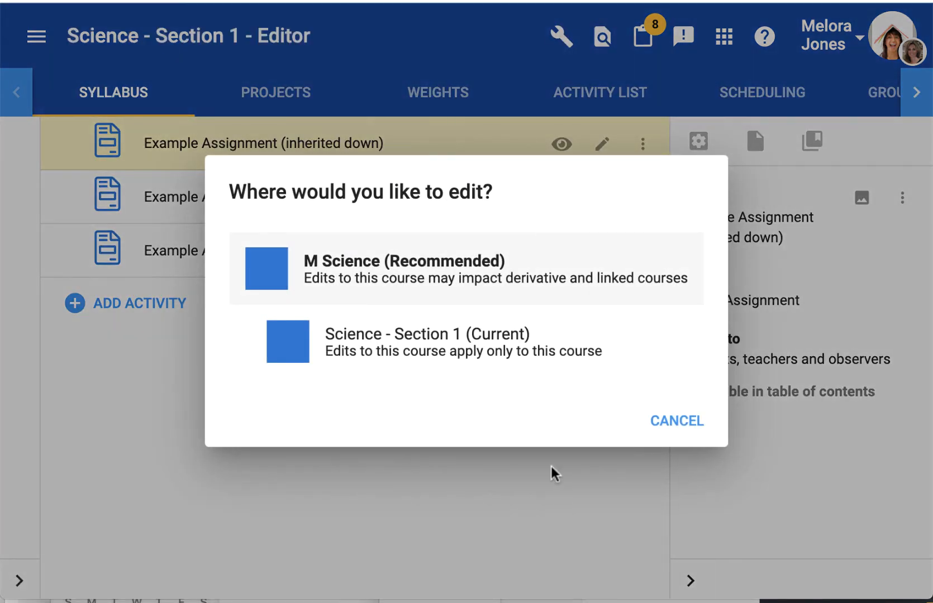
pyautogui.click(482, 366)
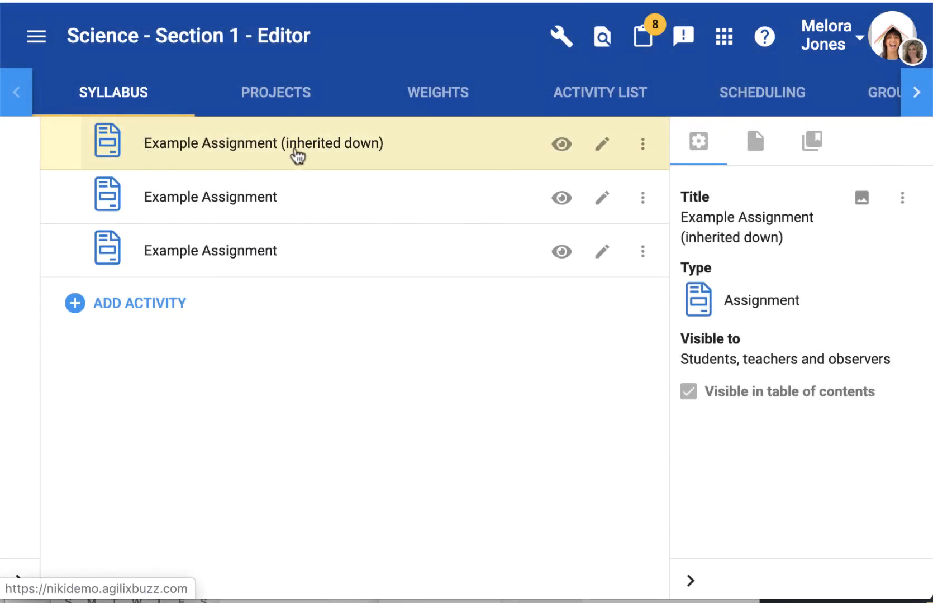
# Examine the content of "Example Assignment (inherited down)" in Science - Section 1 and close it without editing.
pyautogui.click(329, 150)
pyautogui.click(601, 145)
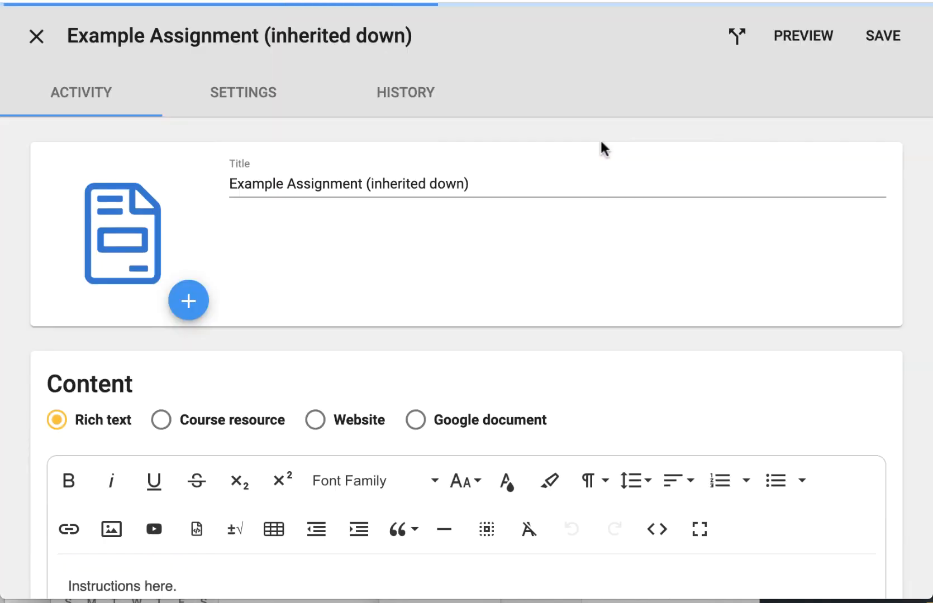
pyautogui.scroll(-5, 400, 341)
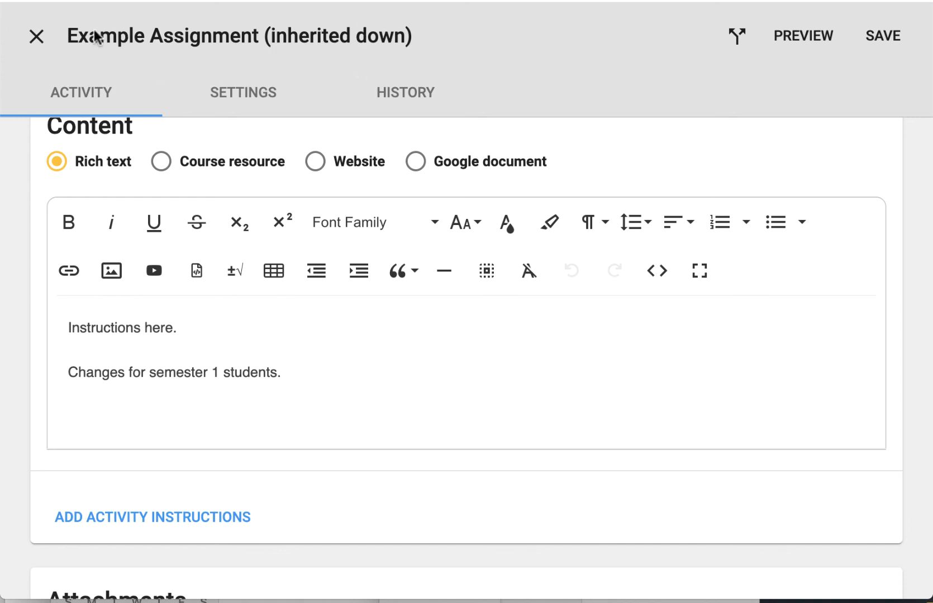
pyautogui.click(36, 36)
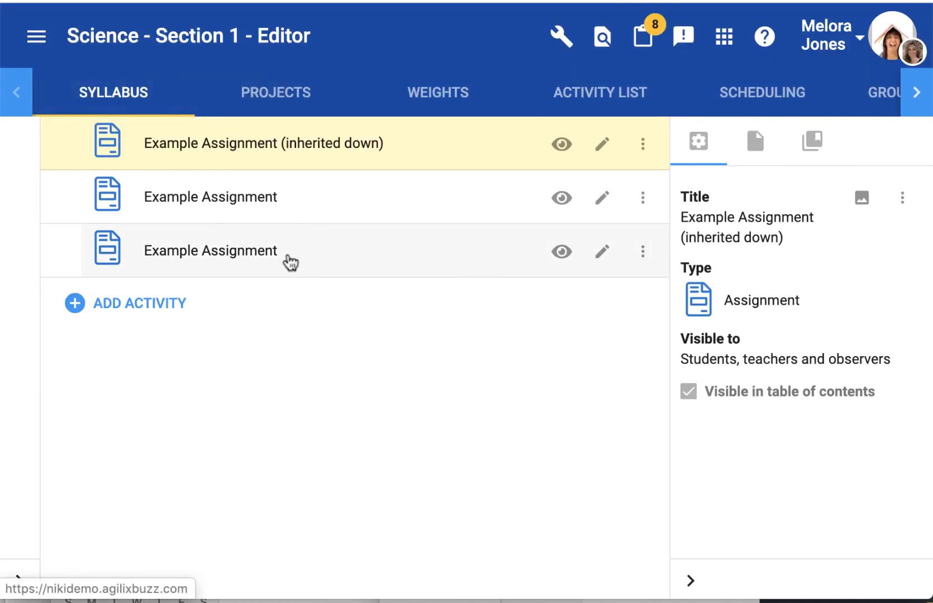